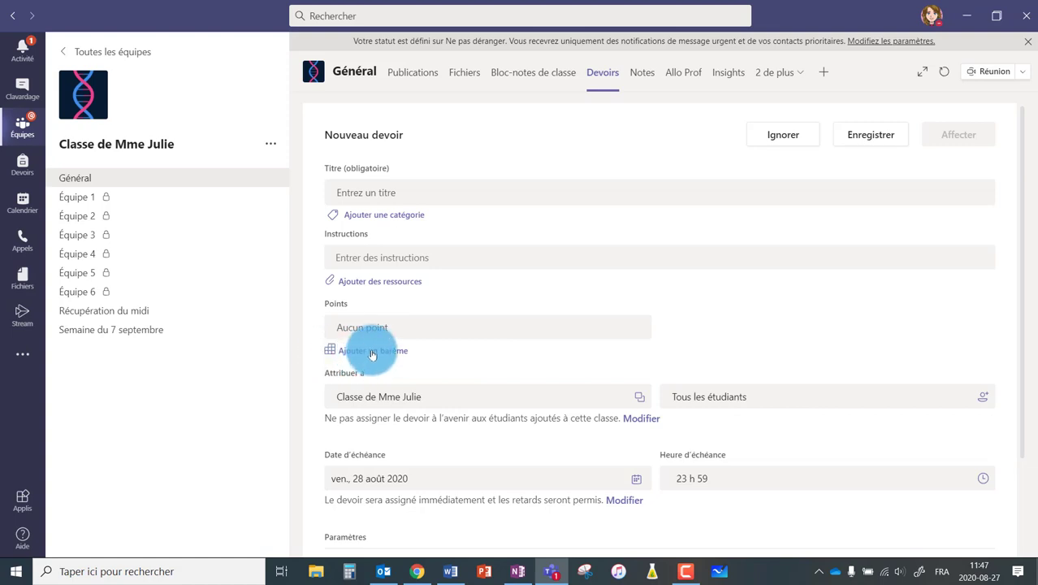
Step: Create a new rubric for the assignment titled "Grille d'observation" and enable points
click(372, 351)
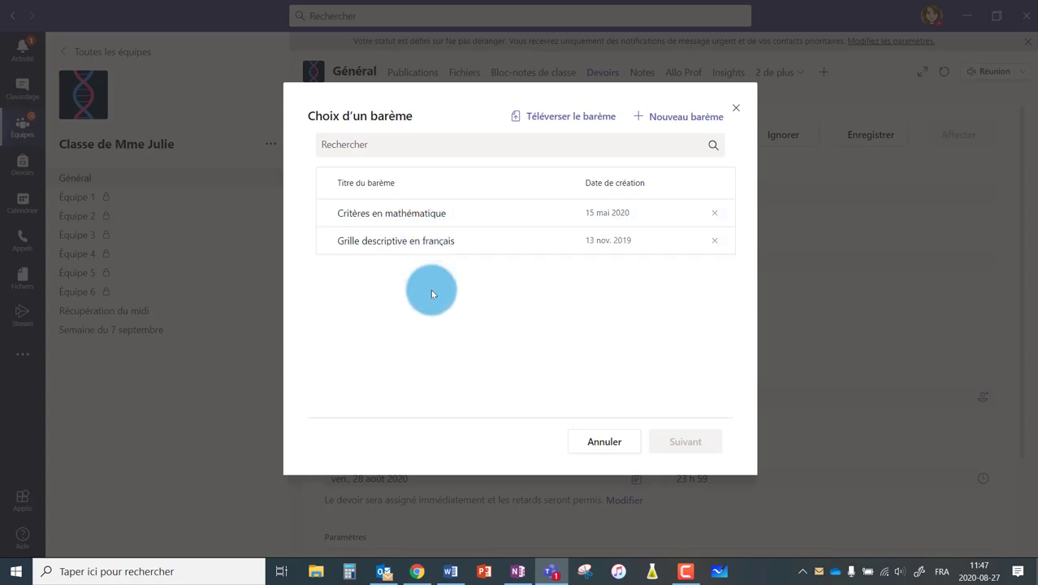
click(681, 118)
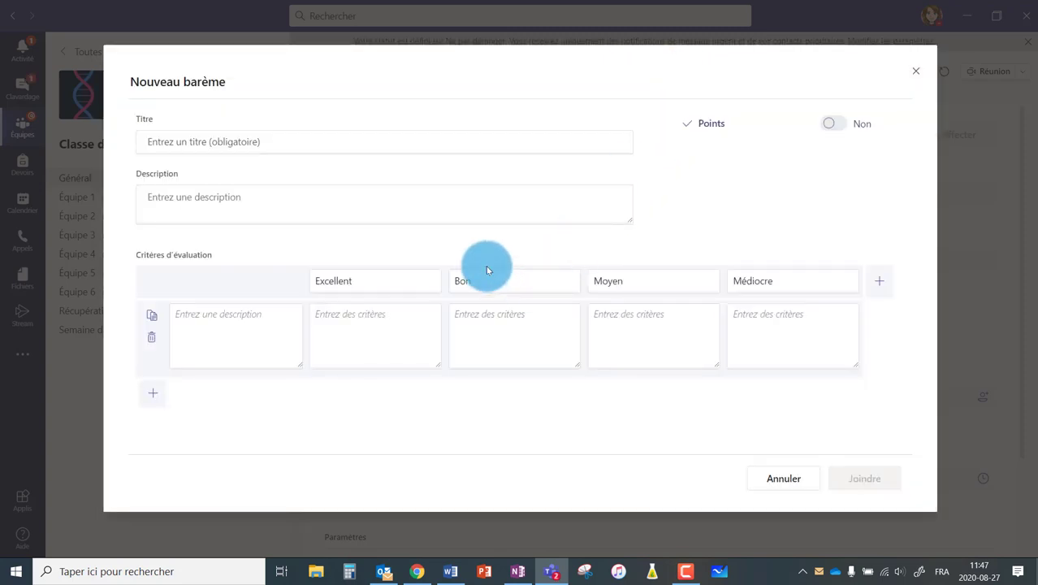
click(292, 143)
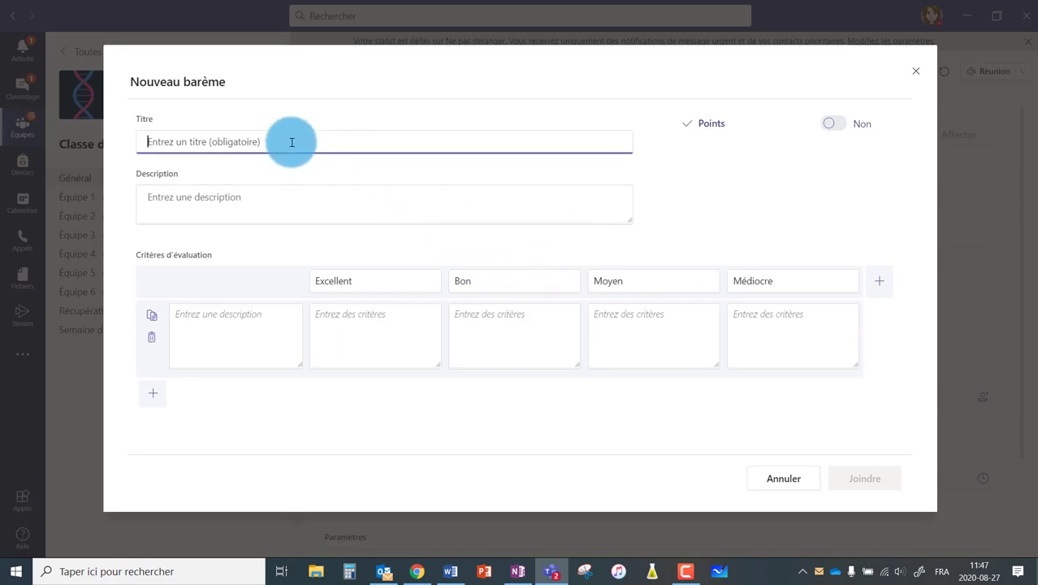
text(Grille )
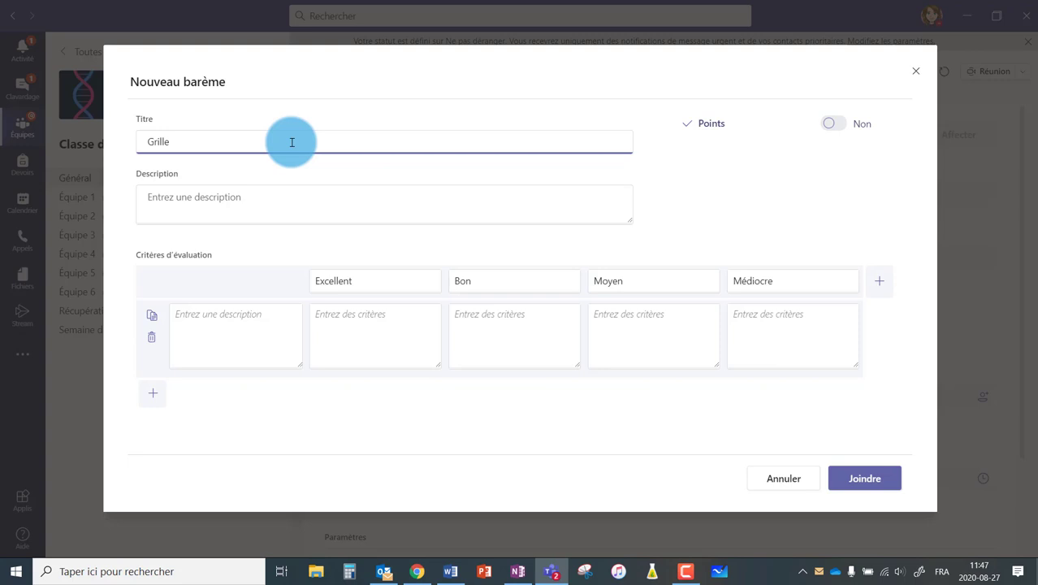
text(d'observation)
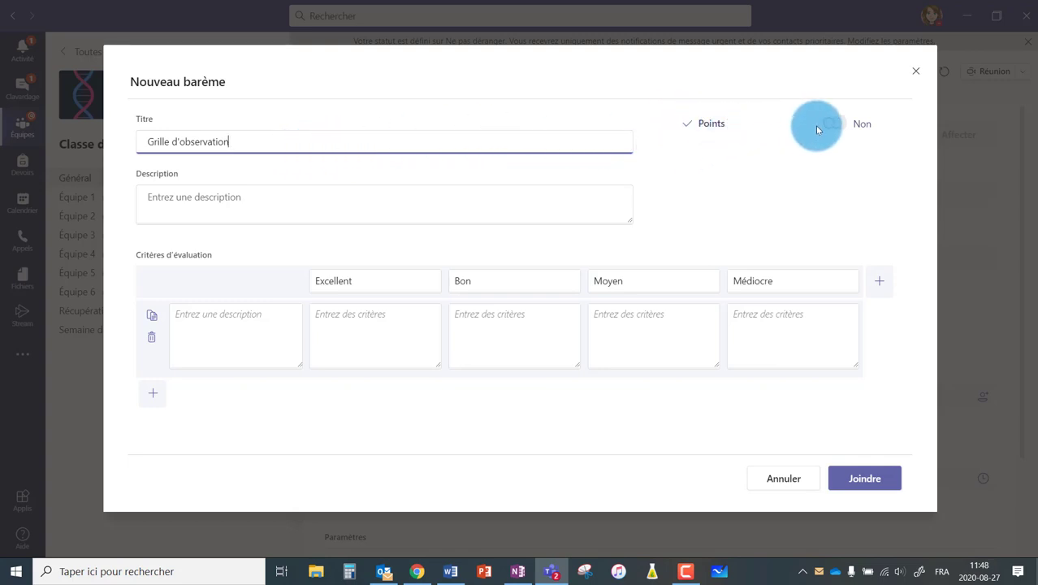
click(837, 124)
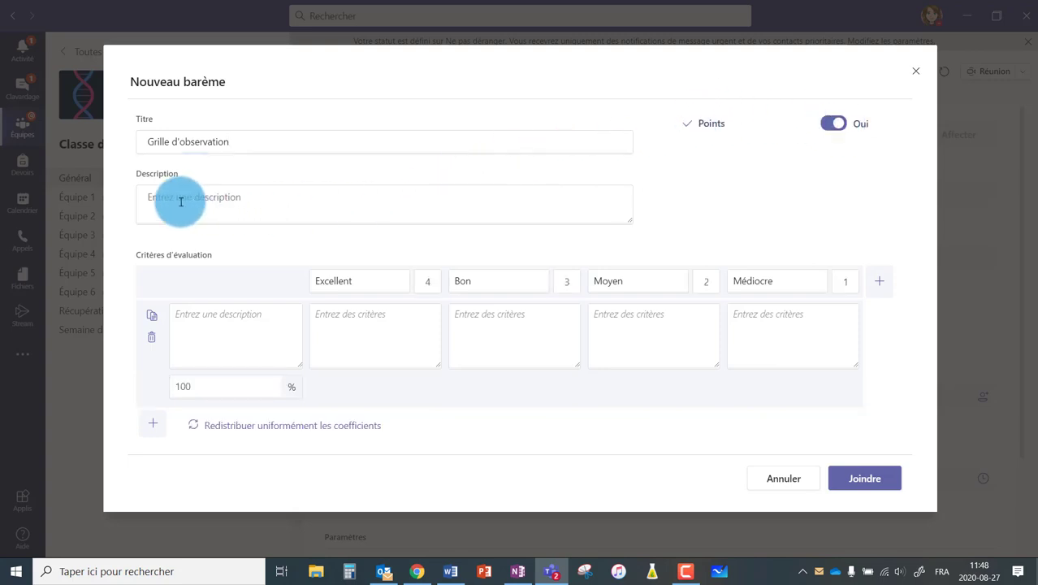
Step: Fill the rubric's criterion rows as "Critère 1", "Critère 2" and "Critère 3", adding the two extra rows needed
click(216, 327)
text(Cri)
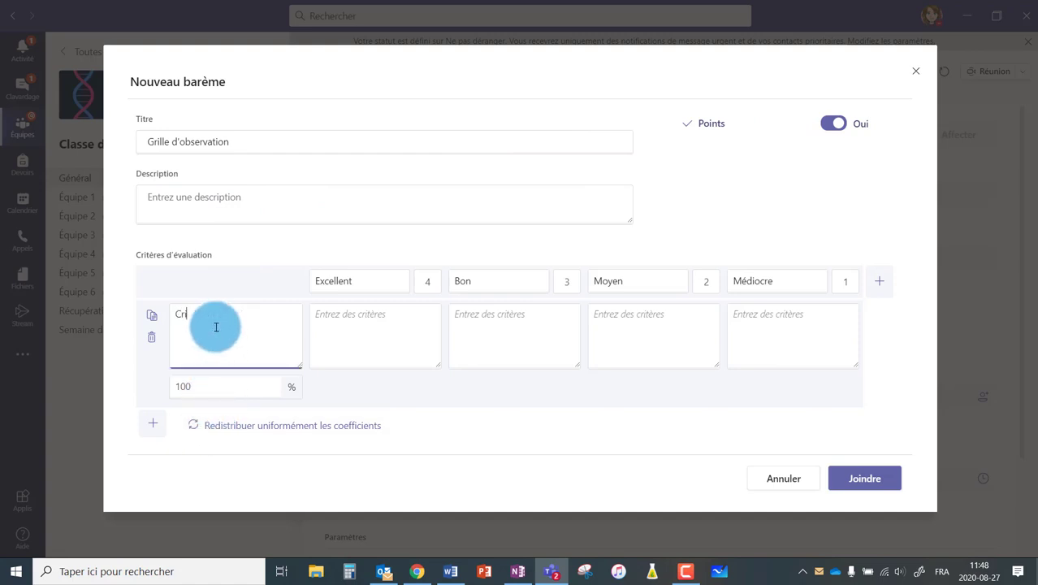
text(tère 1)
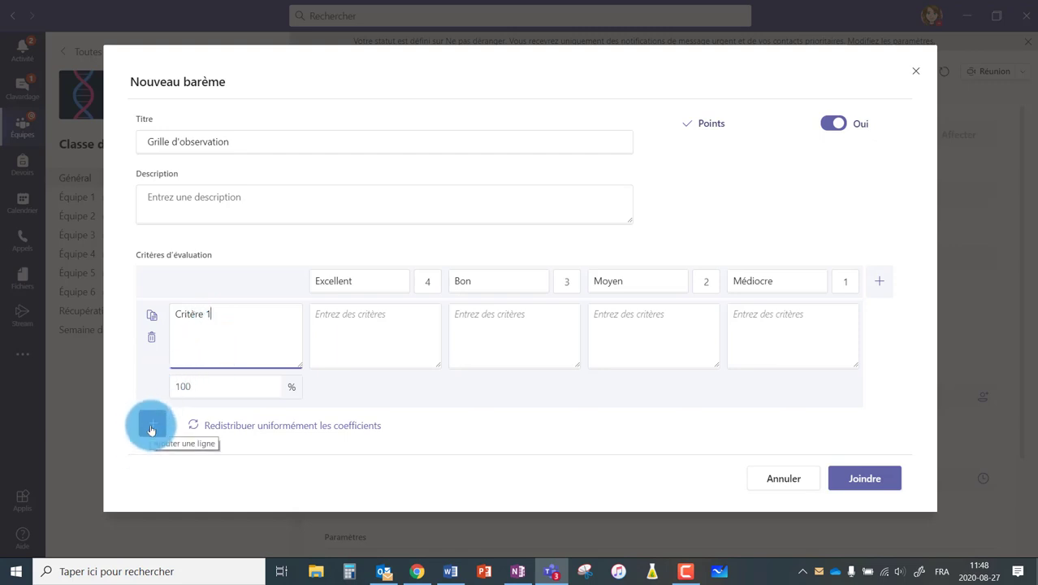
click(151, 426)
click(193, 332)
text(Cr)
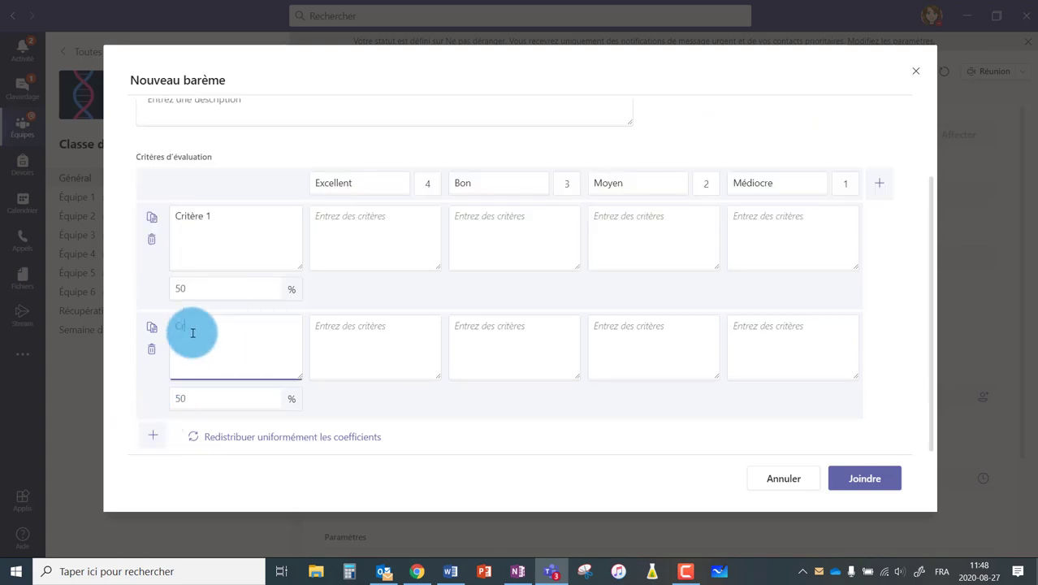
text(itère 2)
click(158, 437)
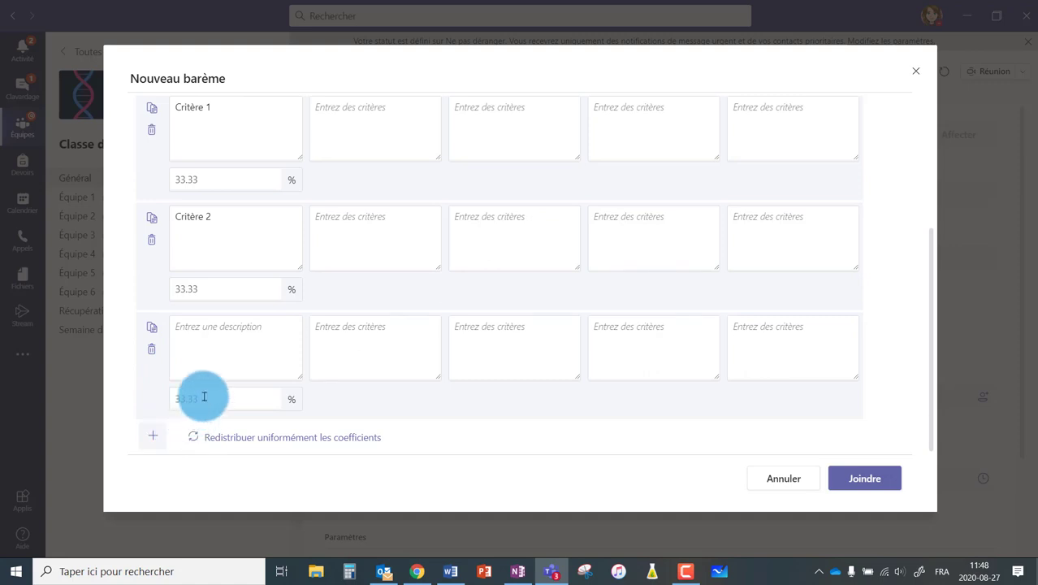
click(207, 343)
text(Critère 3)
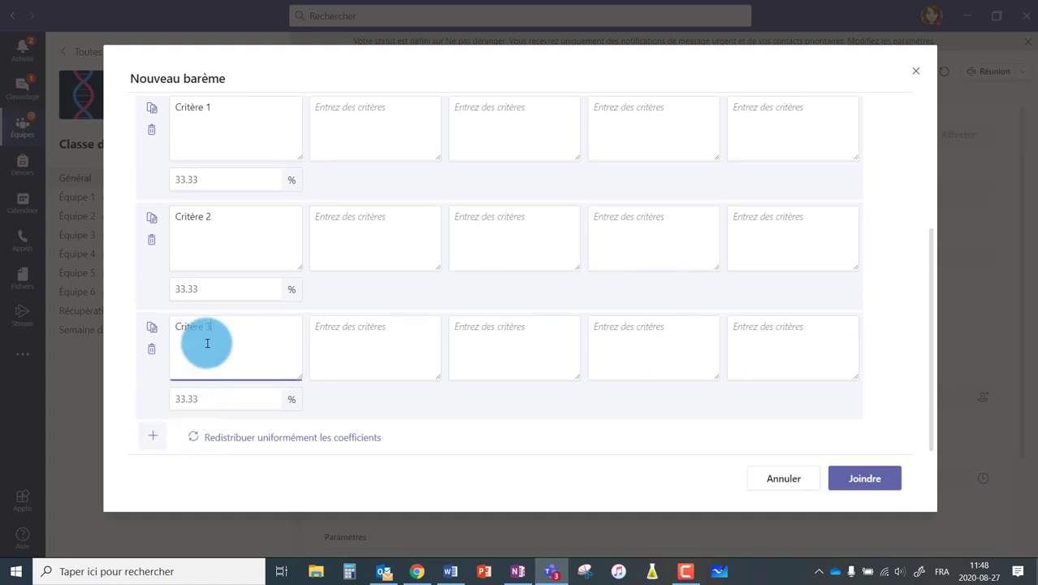
Step: Set the criteria weights to 40% for Critère 1, 40% for Critère 2 and 20% for Critère 3
scroll(228, 210, up, 1)
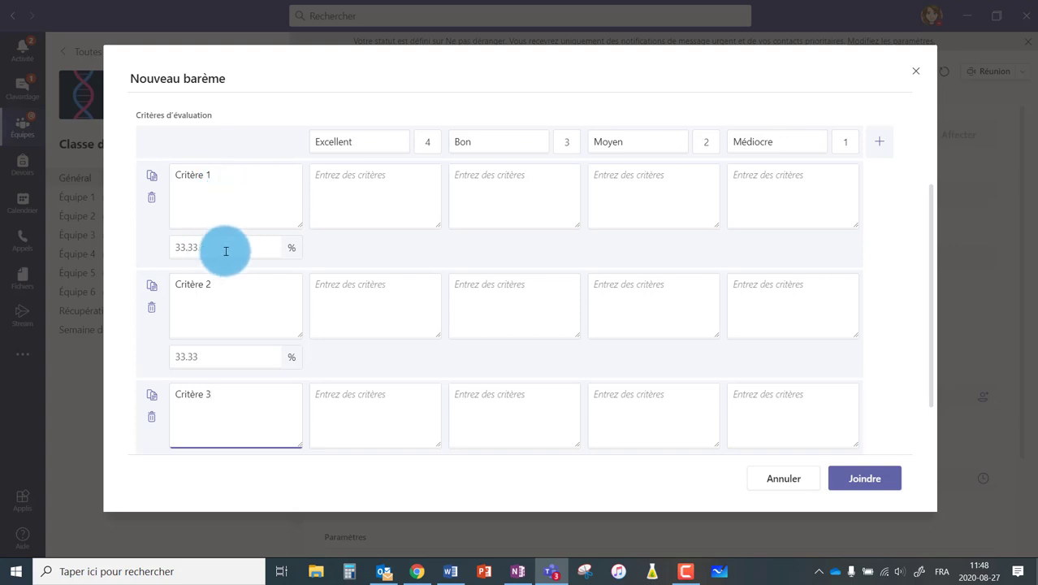
scroll(227, 236, down, 1)
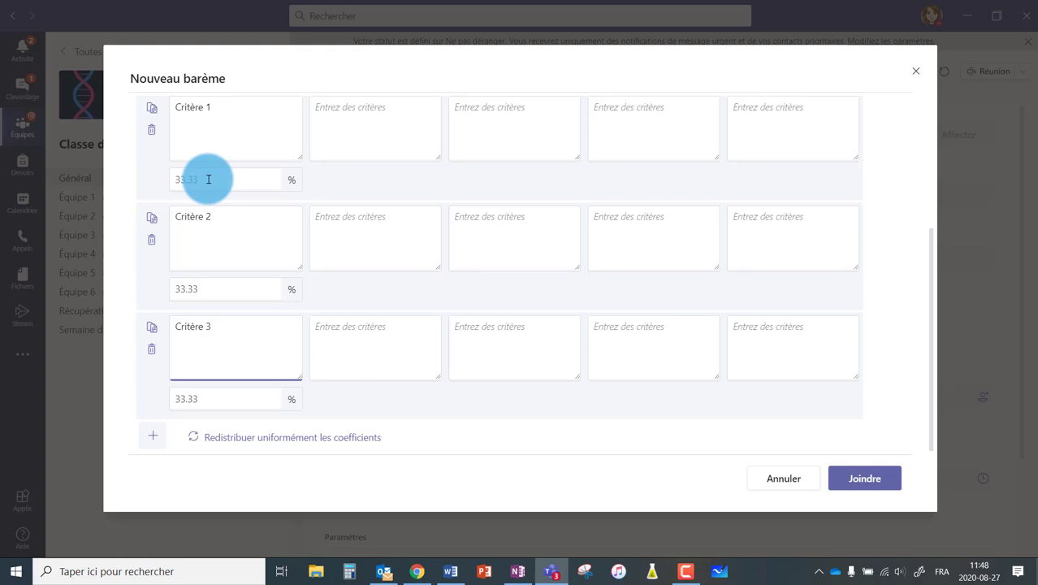
click(208, 179)
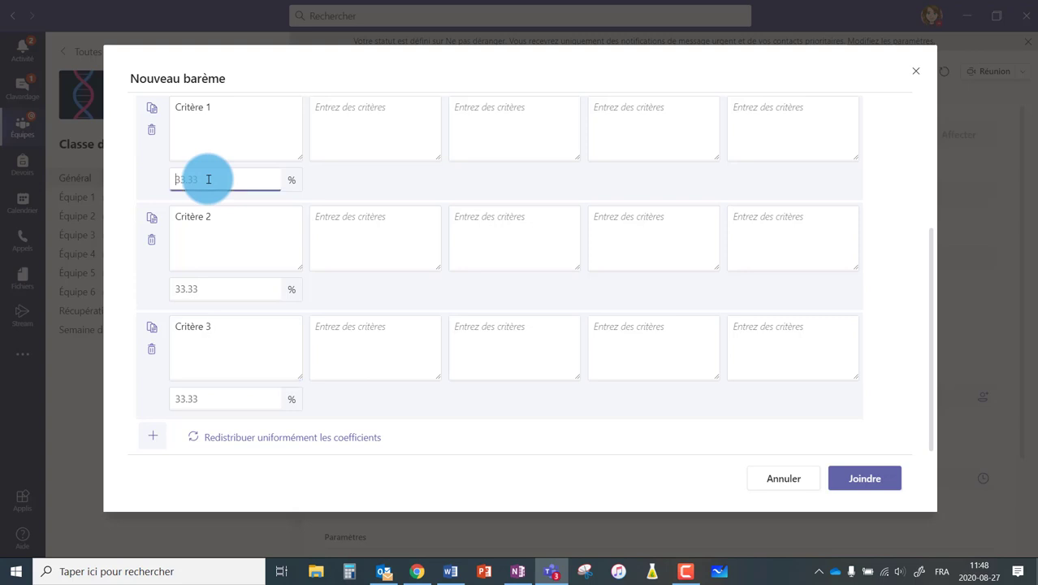
text(40)
click(220, 290)
text(40)
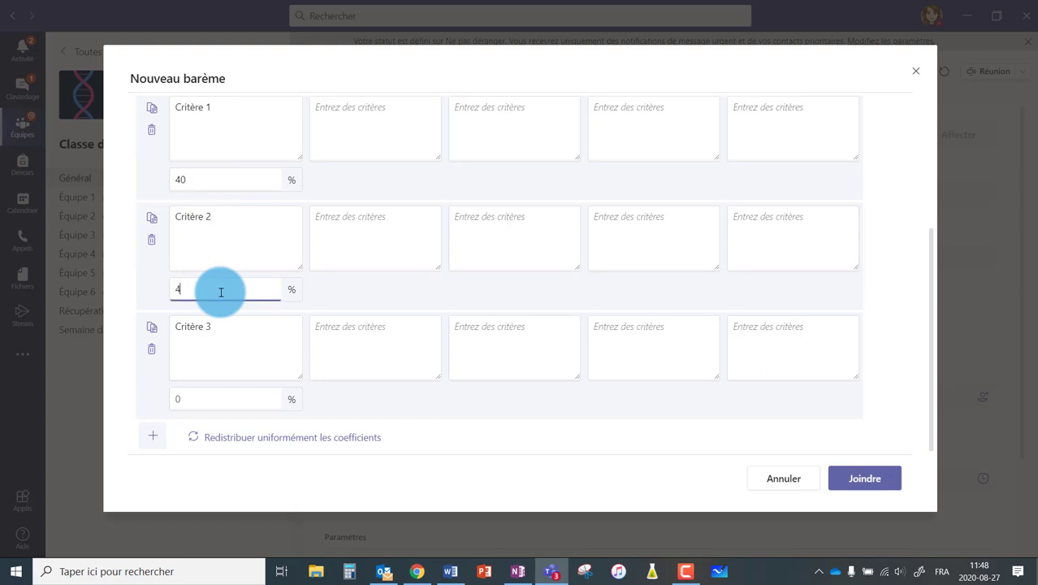
click(213, 400)
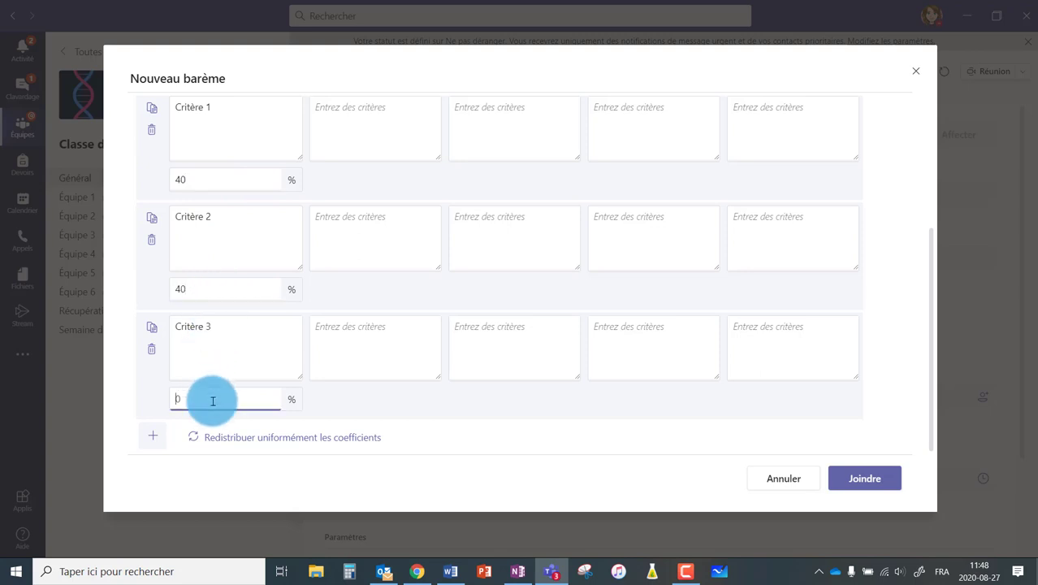
text(20)
Step: Add an extra rating column after Médiocre and delete that new column again
scroll(355, 353, up, 2)
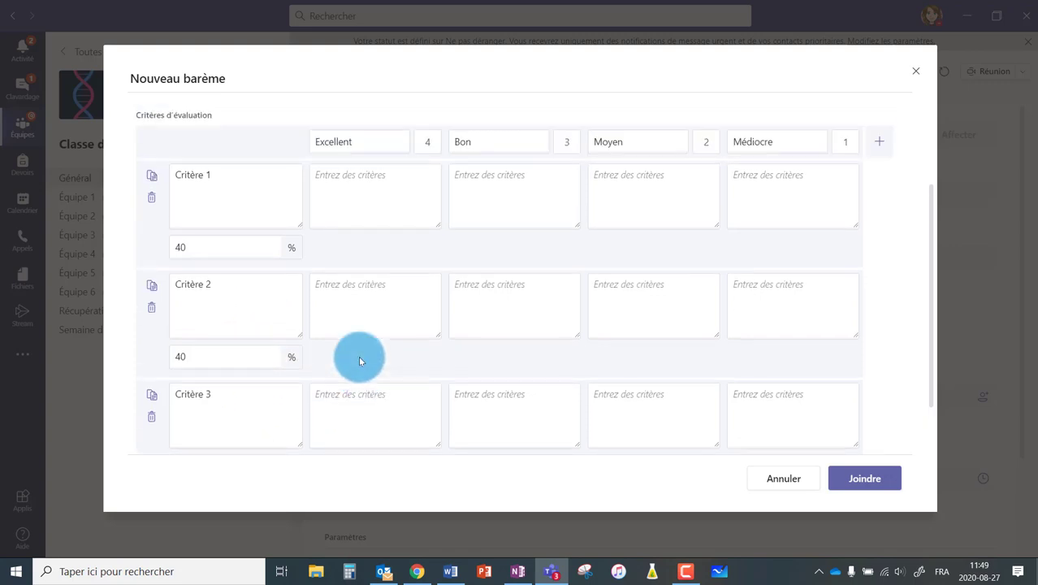
scroll(359, 358, up, 2)
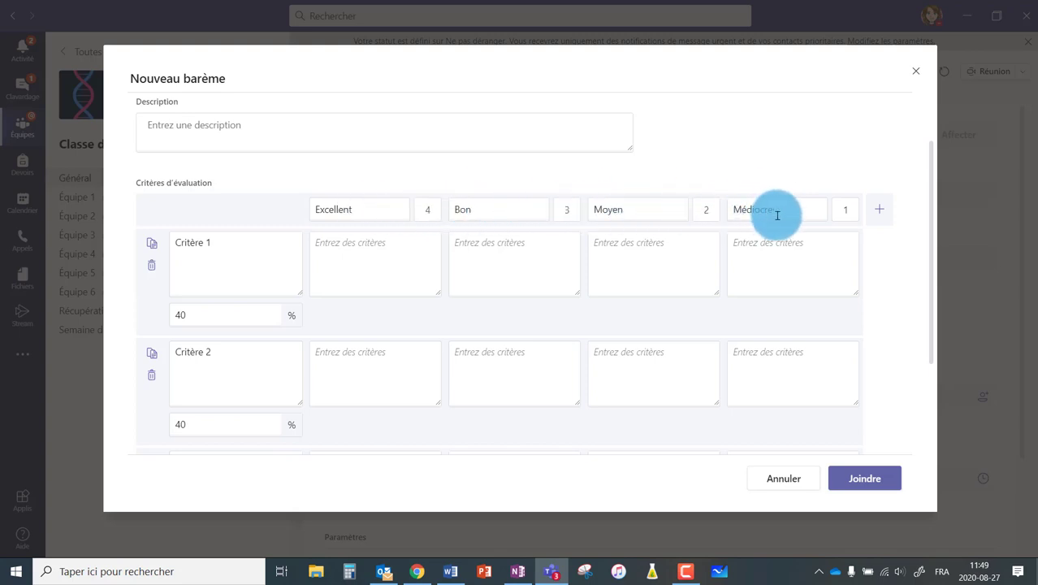
click(879, 211)
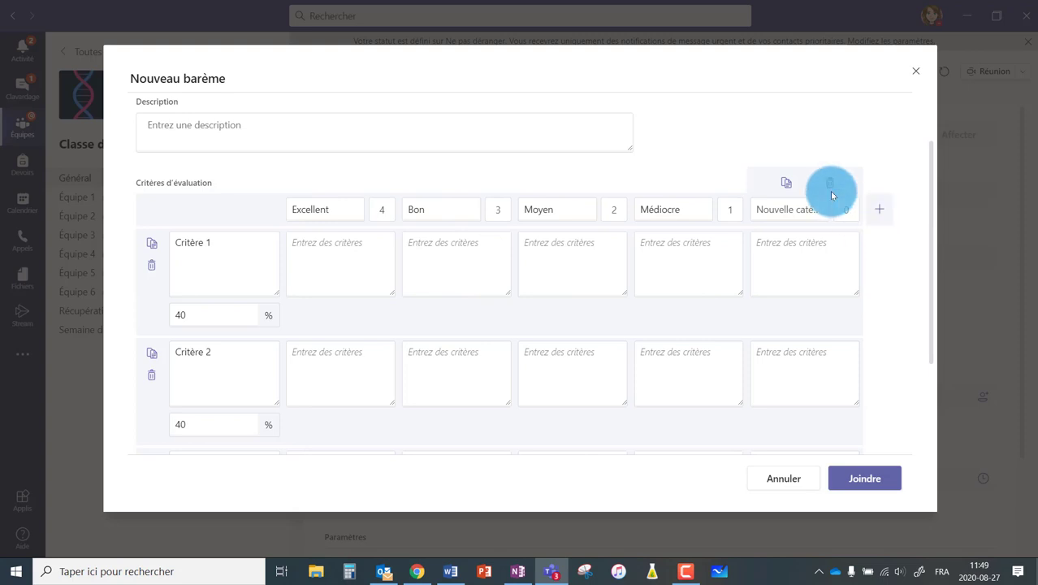
click(787, 210)
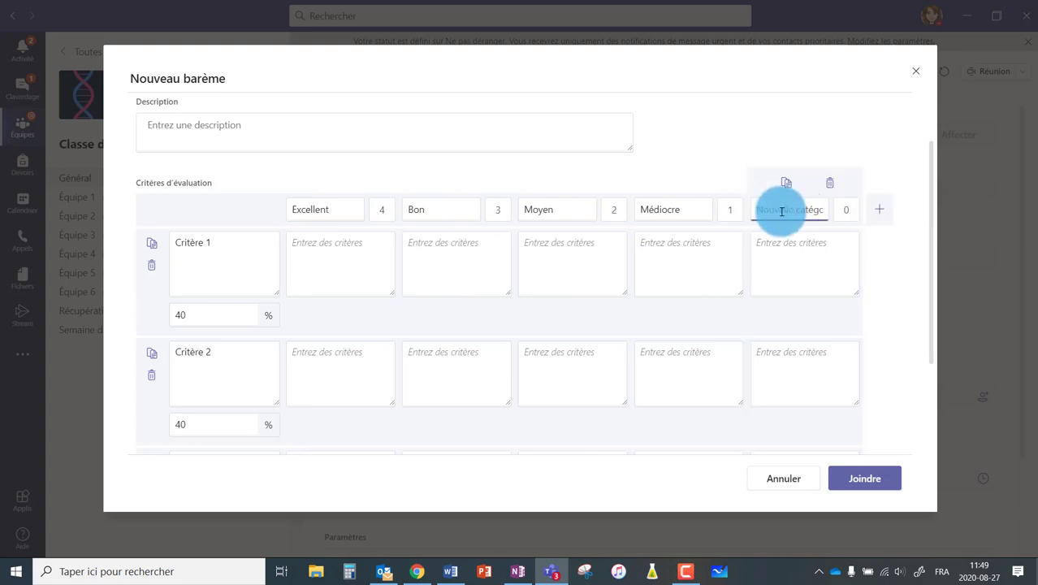
click(830, 184)
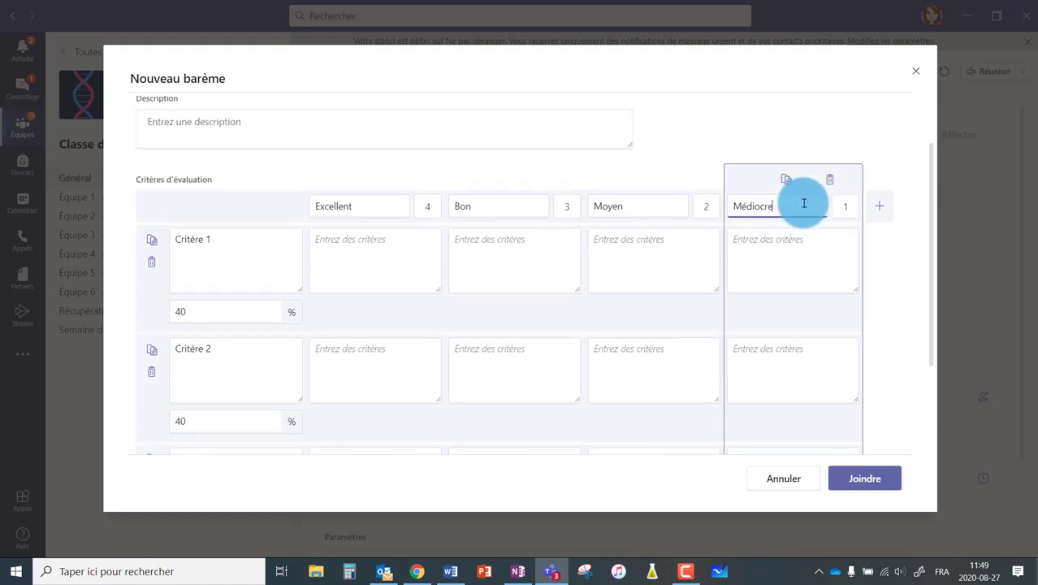
Step: Delete the Médiocre rating column from the rubric
click(832, 186)
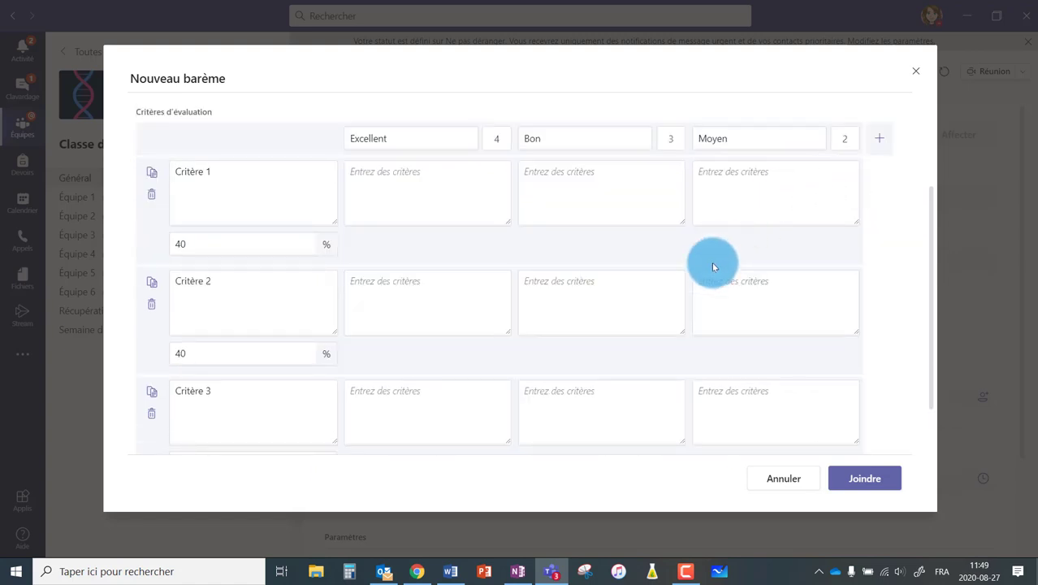
scroll(709, 267, up, 3)
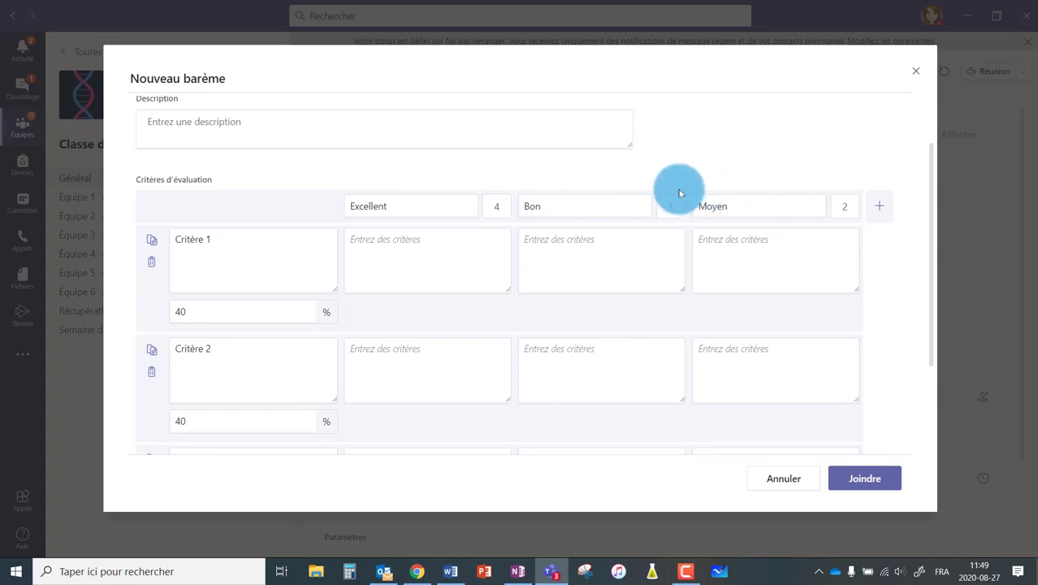
click(370, 205)
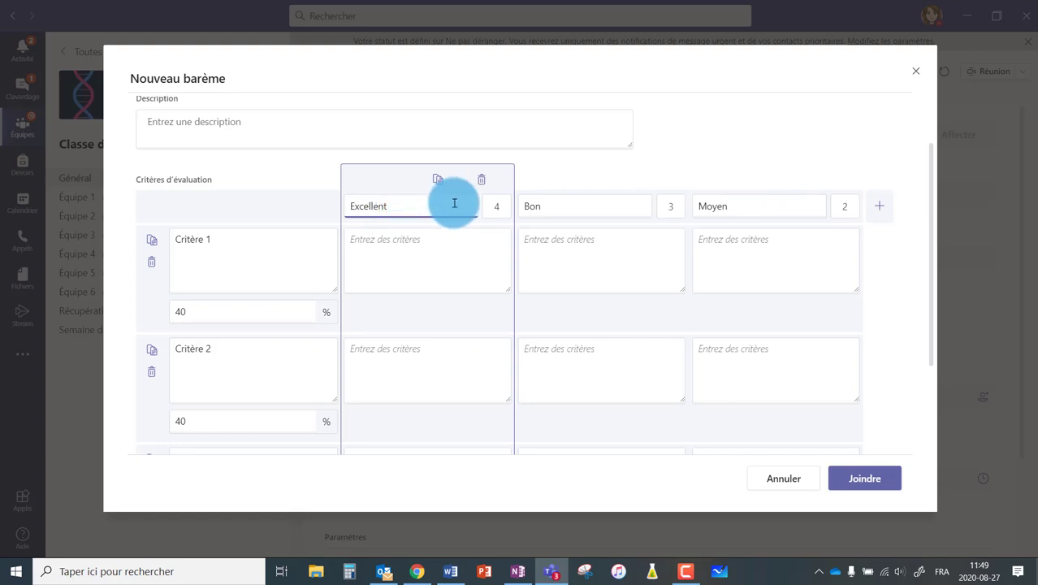
click(502, 205)
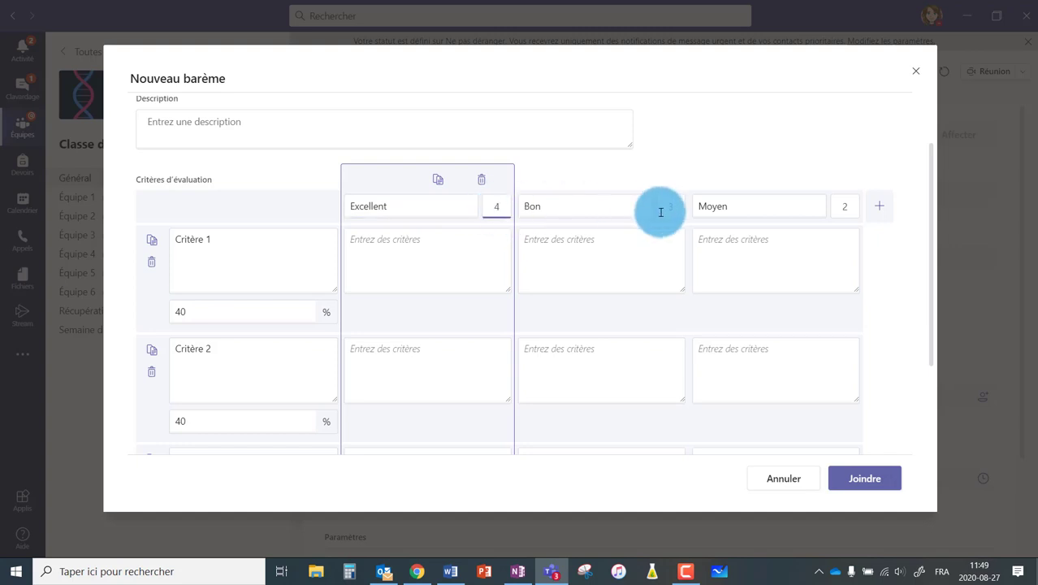
click(785, 160)
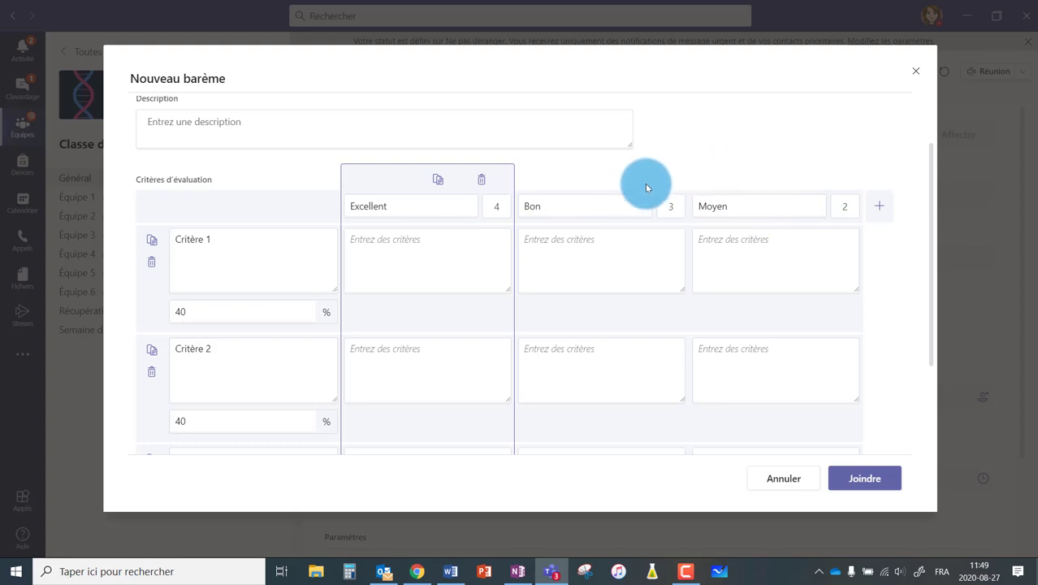
scroll(671, 326, down, 1)
scroll(671, 326, up, 2)
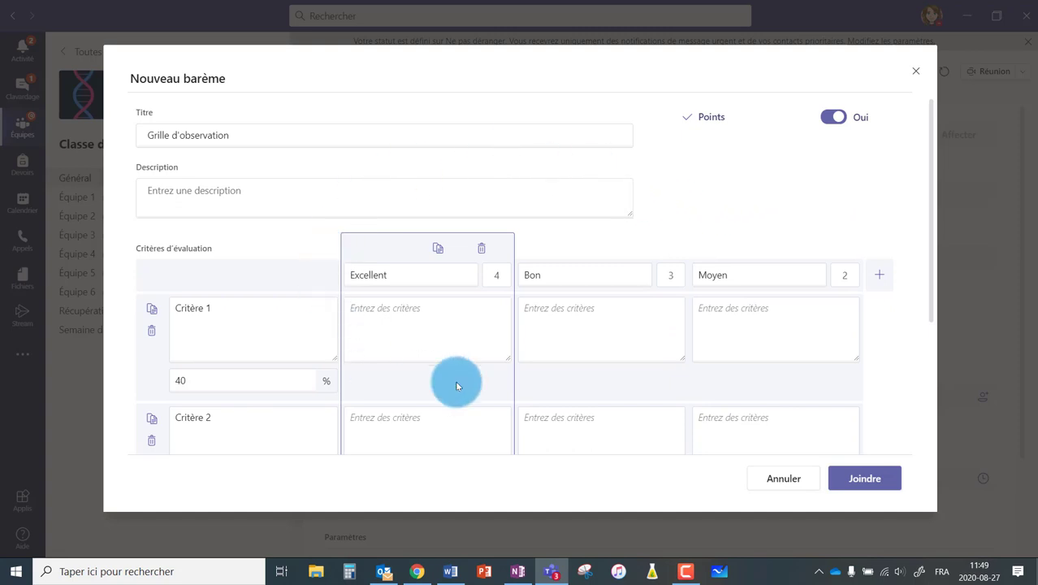
scroll(719, 376, down, 2)
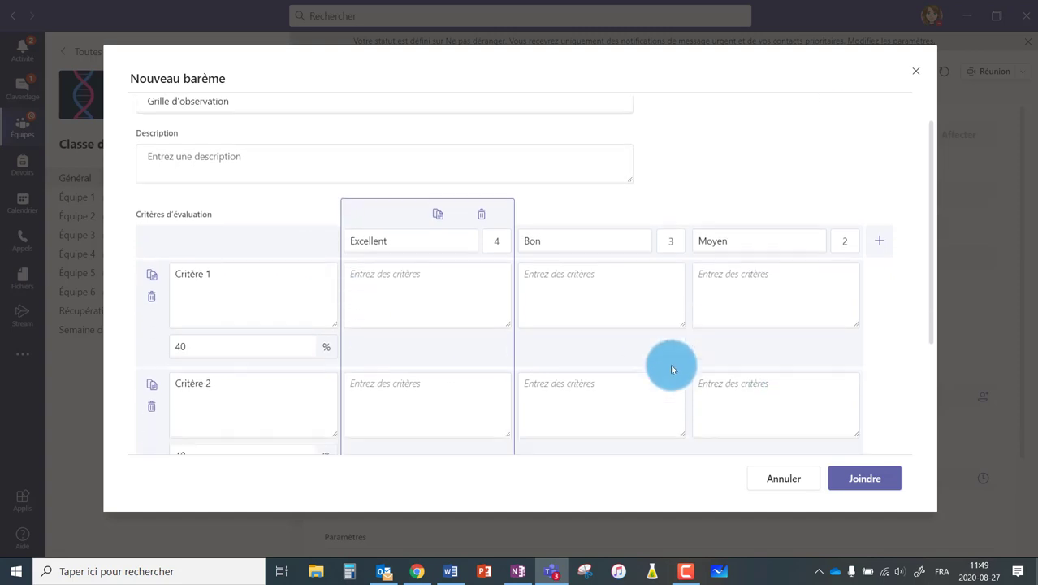
Step: Attach the new "Grille d'observation" rubric to the assignment
click(867, 484)
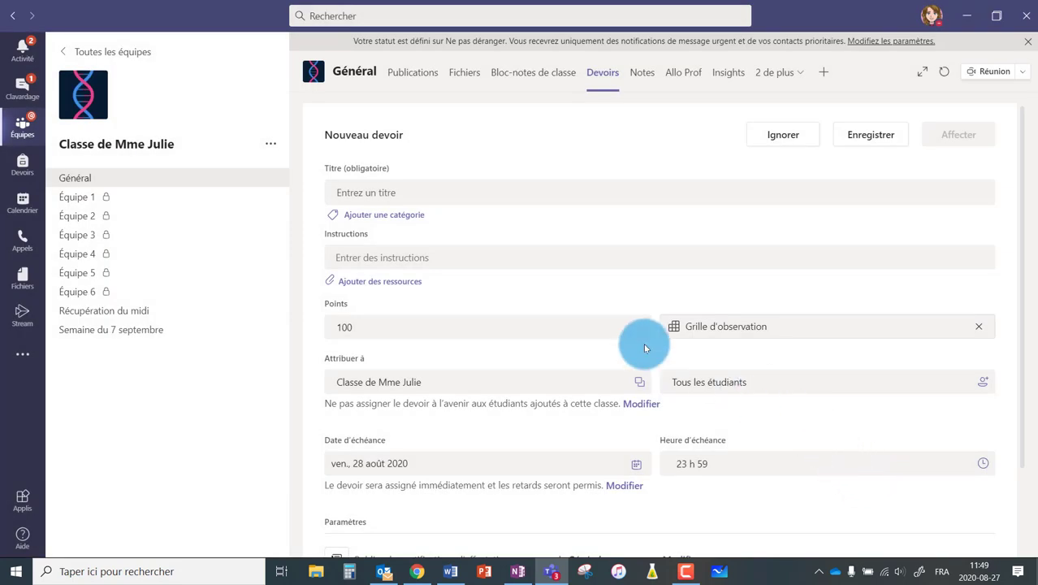
mouse_move(440, 315)
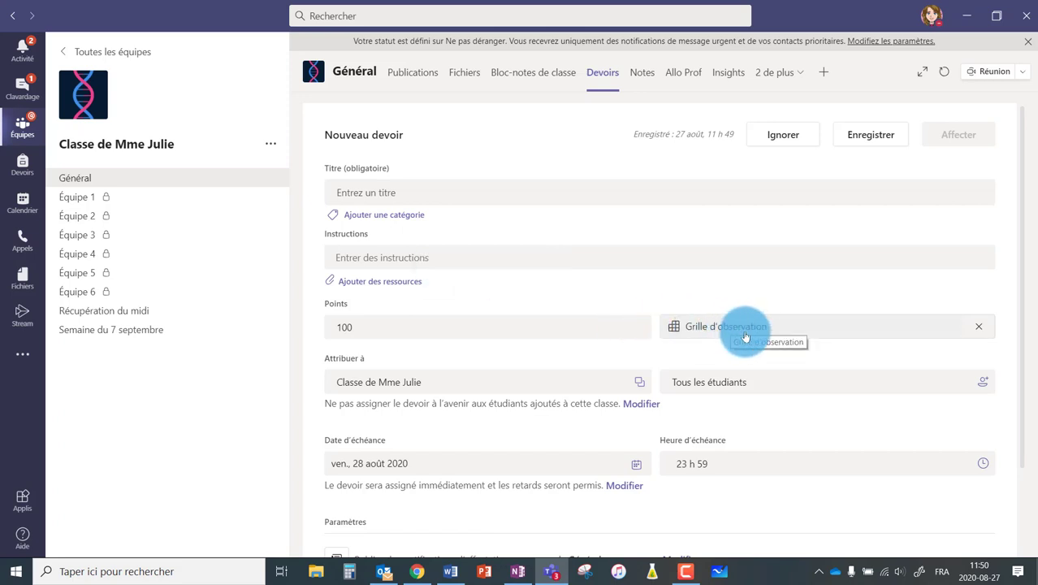
click(869, 137)
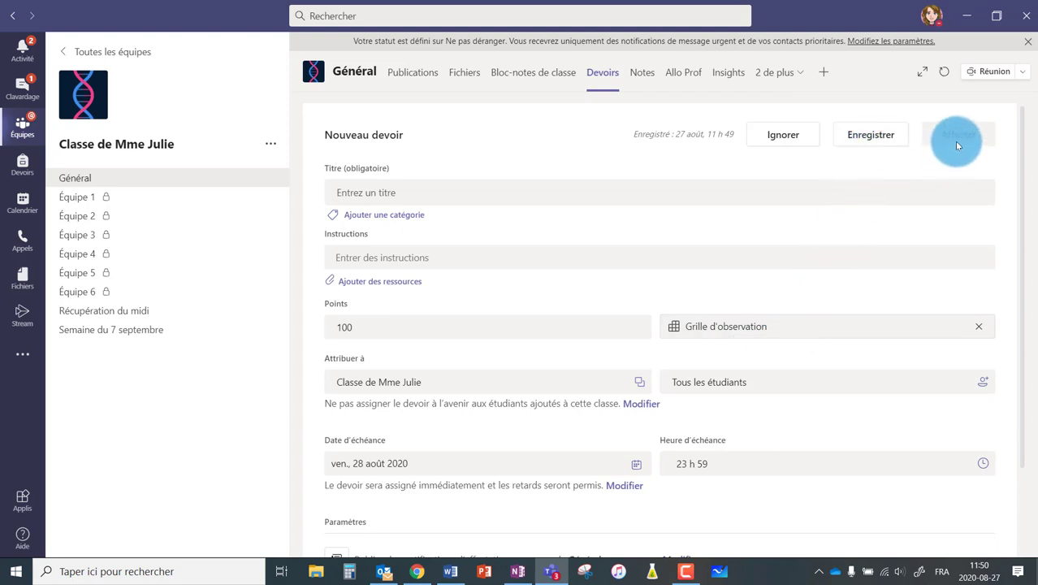
Step: Remove the rubric from the assignment and reattach "Grille d'observation" from the list of existing rubrics
click(979, 328)
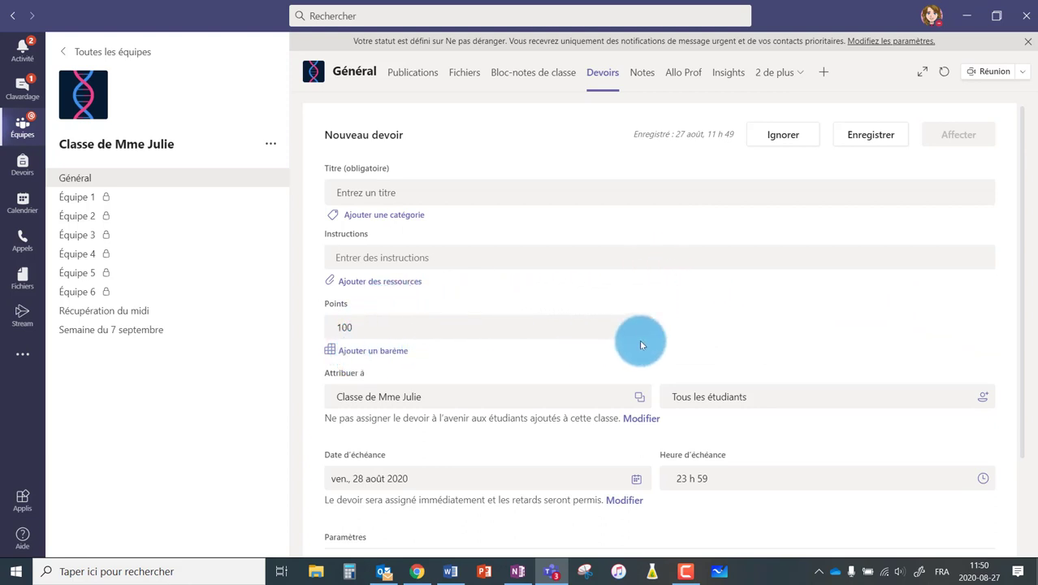
click(376, 355)
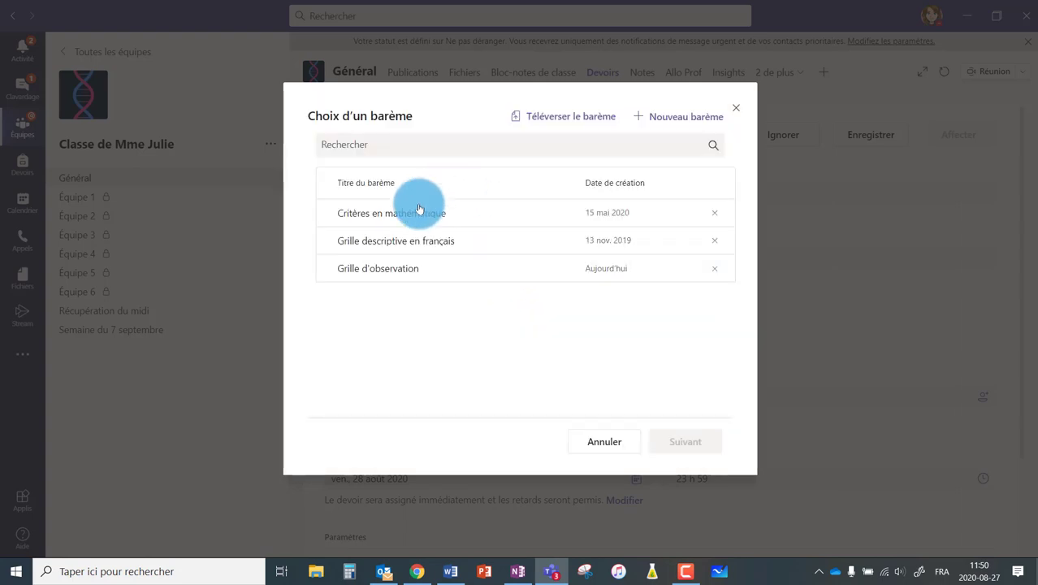
click(390, 274)
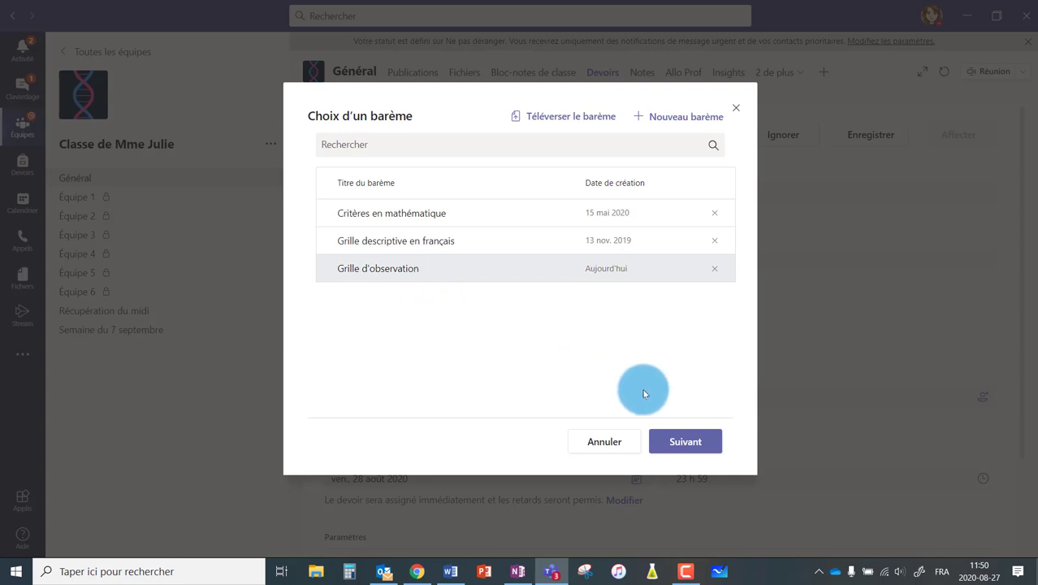
click(684, 442)
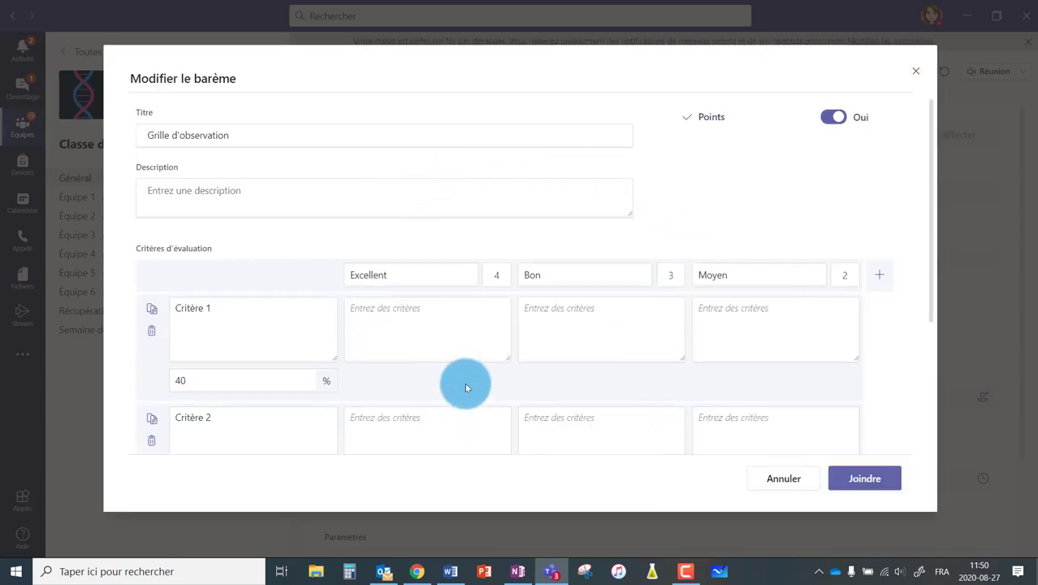
scroll(466, 383, down, 1)
scroll(467, 387, up, 1)
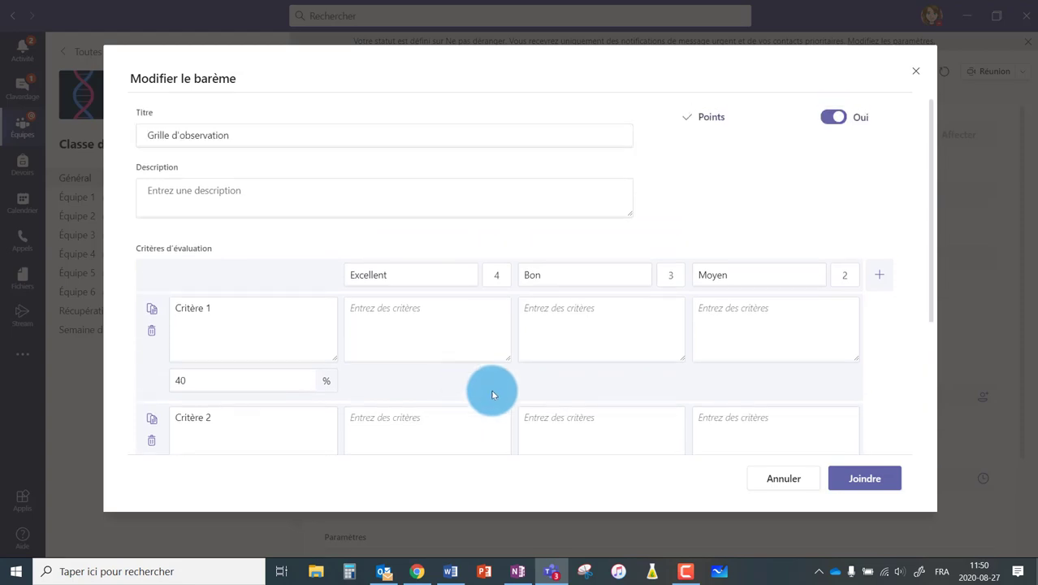
click(868, 481)
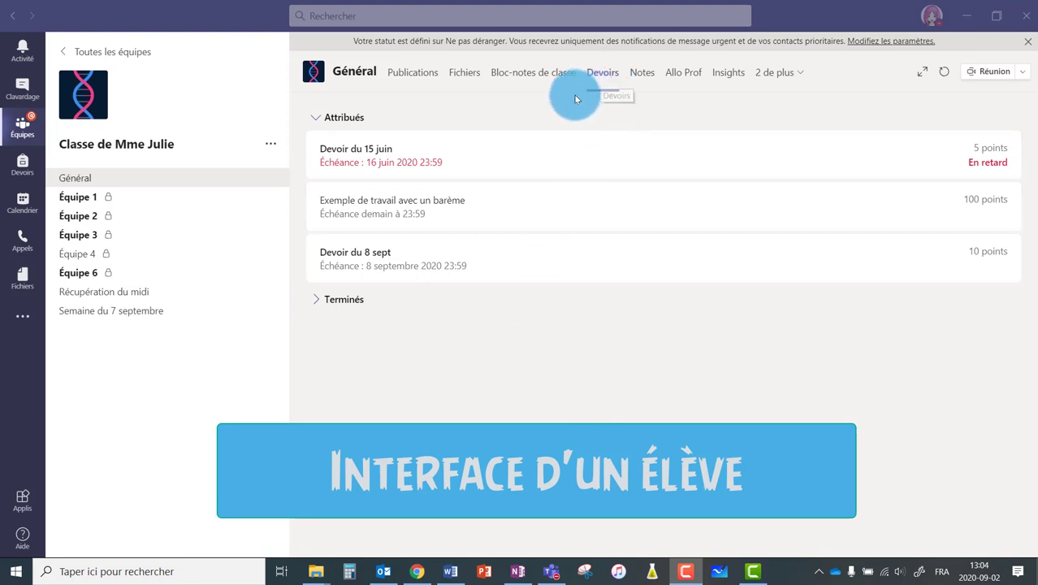
Step: Open the student's assignment "Exemple de travail avec un barème" and examine the criteria, points and weights in its rubric
click(416, 208)
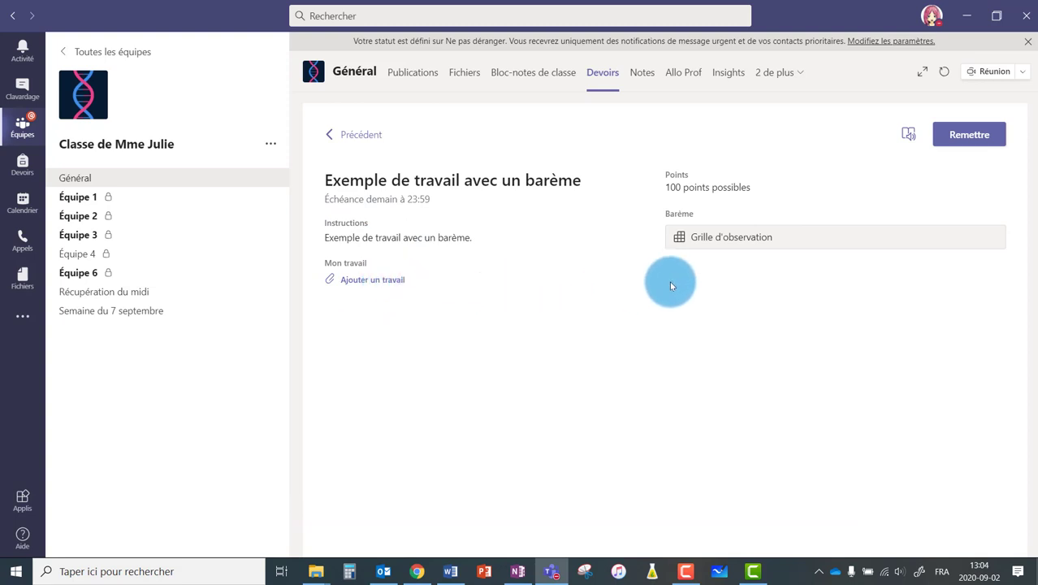
click(728, 237)
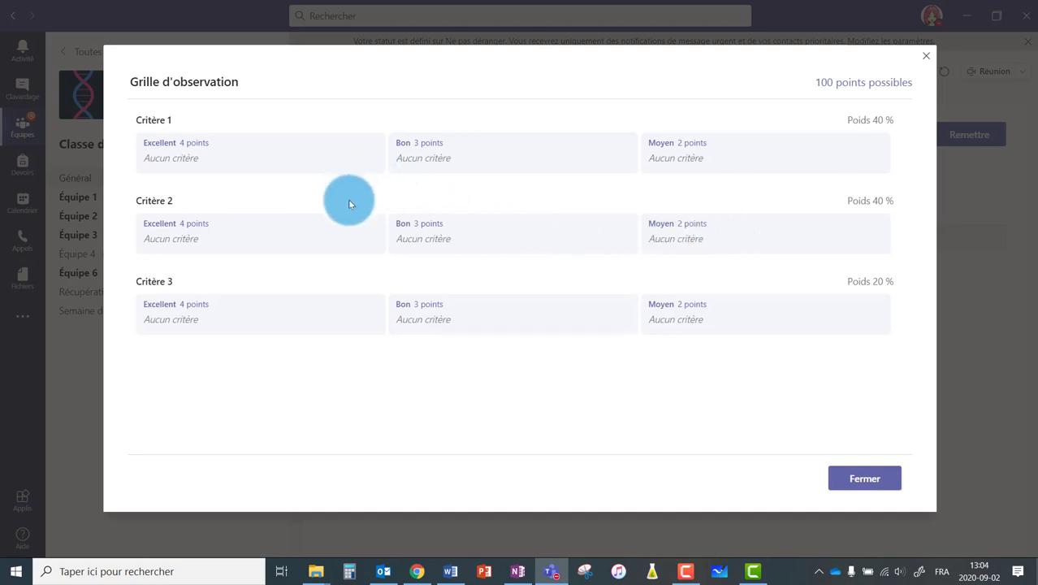
click(865, 481)
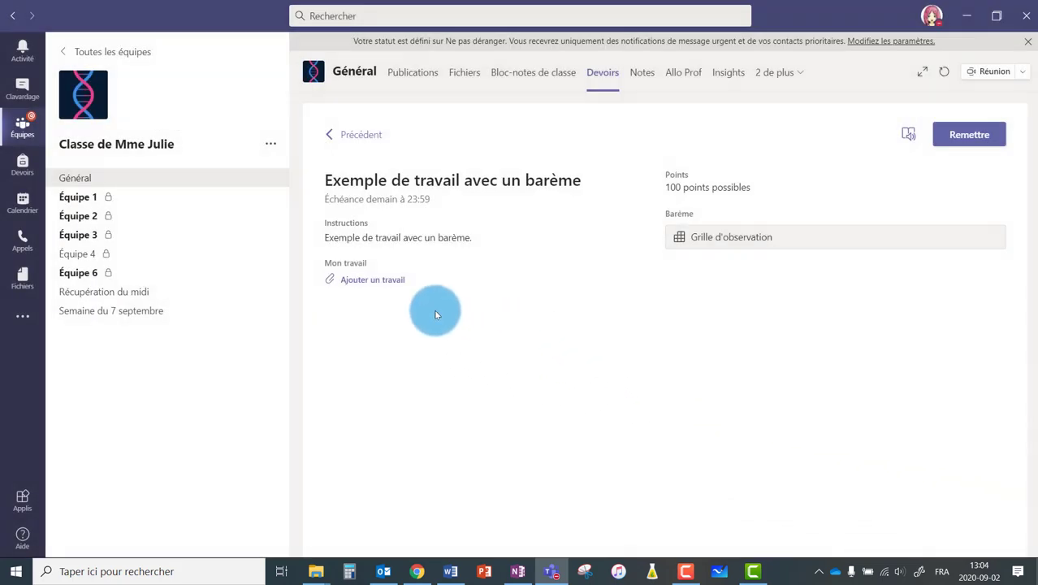